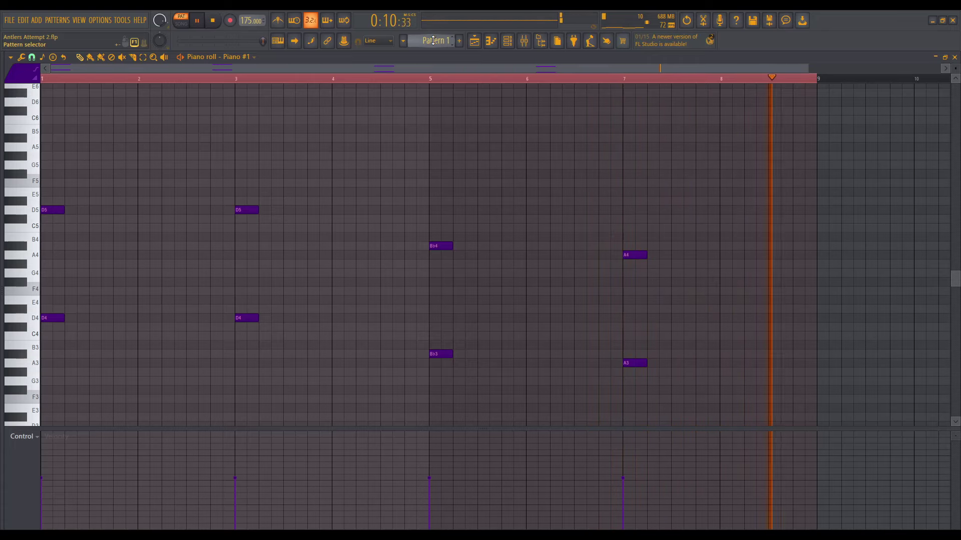
Audition the Piano #2 melodies in Pattern 2 and Pattern 3, and stop playback after Pattern 3
key("KP_Add")
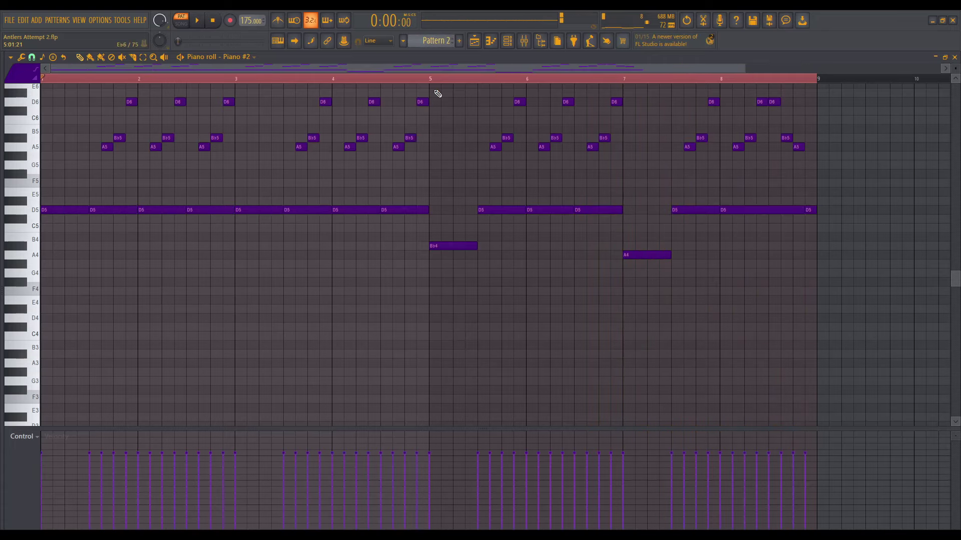
key("space")
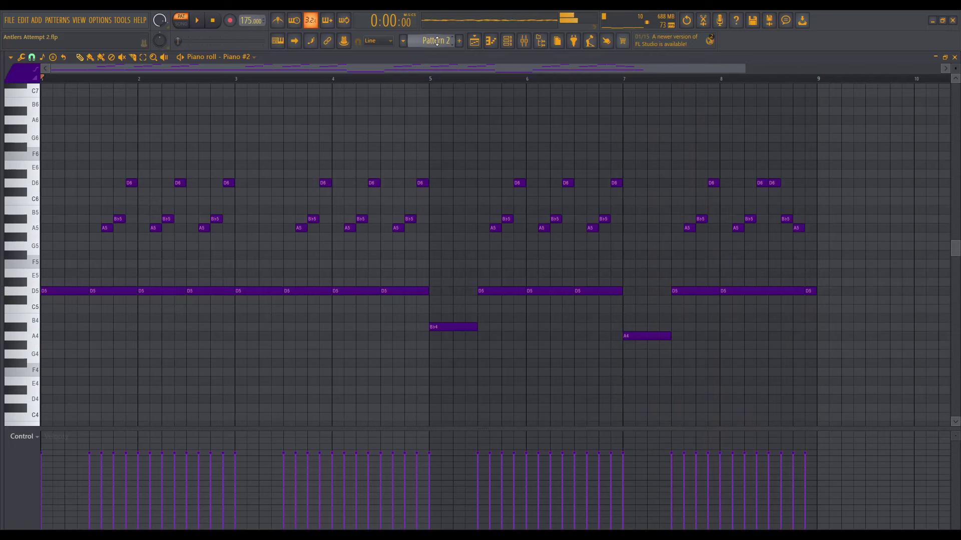
scroll(437, 41, "down", 1)
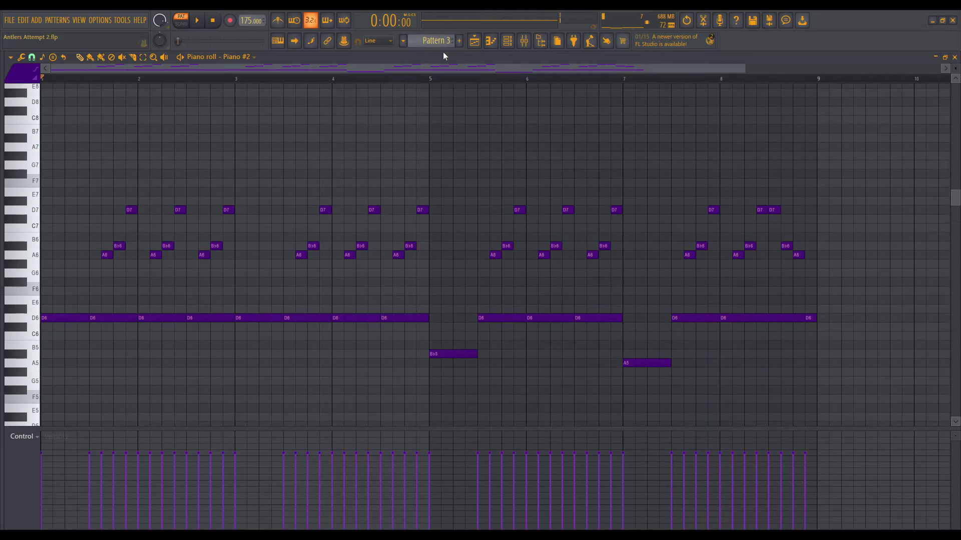
scroll(448, 101, "down", 1)
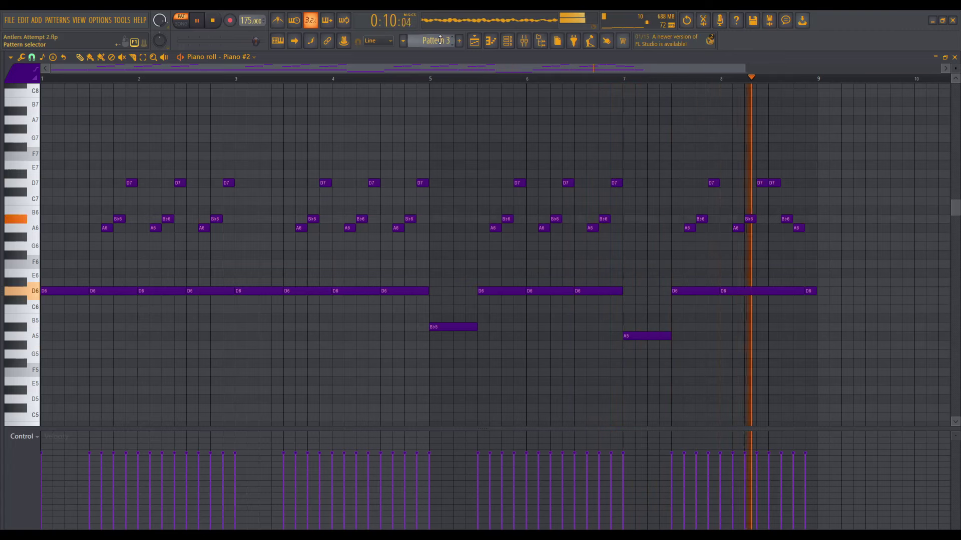
key("space")
Open Pattern 4 and play back its Bell note in the piano roll
scroll(440, 40, "down", 1)
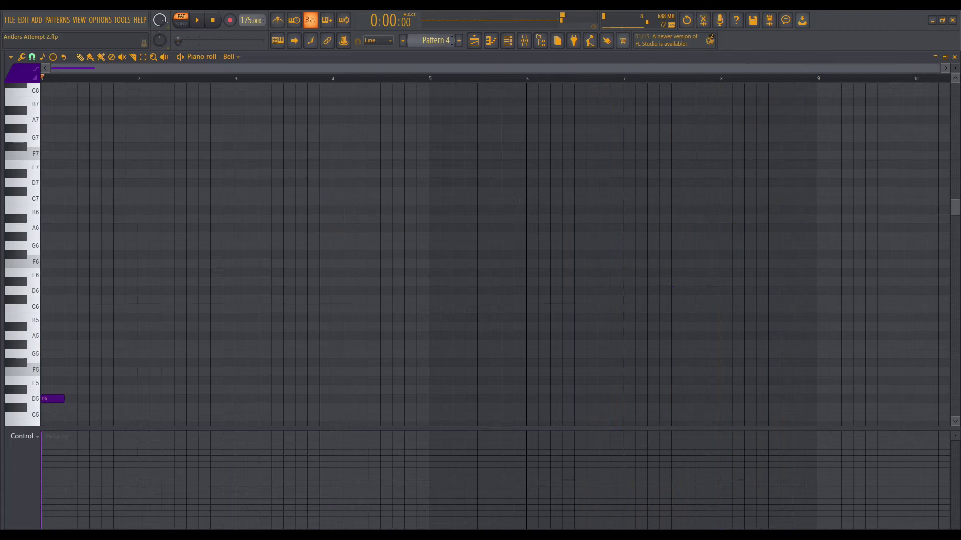
scroll(428, 206, "down", 3)
key("space")
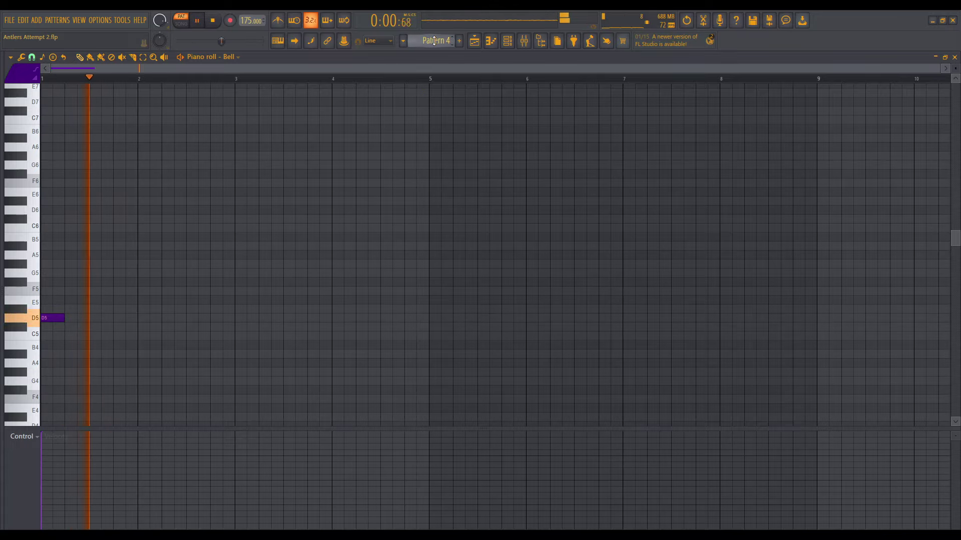
key("space")
Audition the Whistle Pad melodies in Pattern 5 and Pattern 6, stopping playback after each
key("KP_Add")
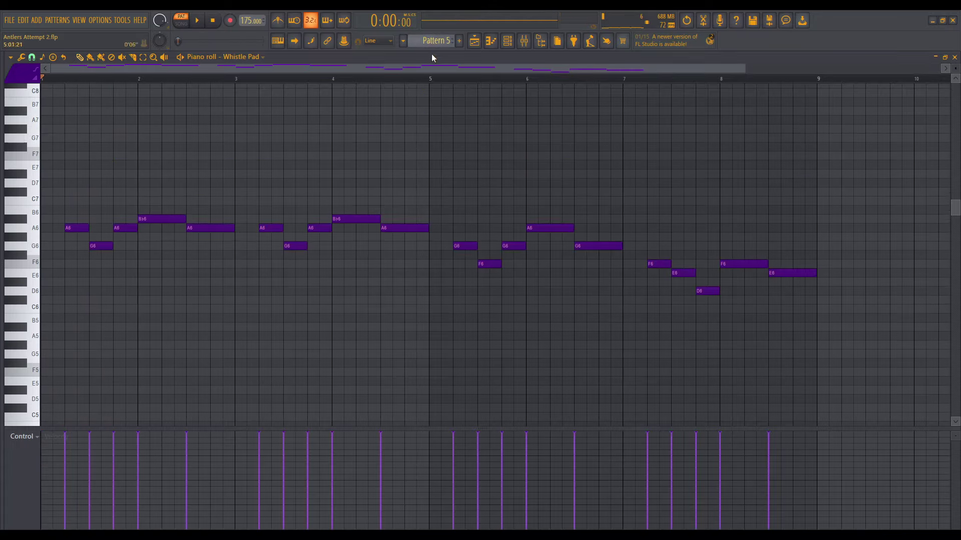
key("space")
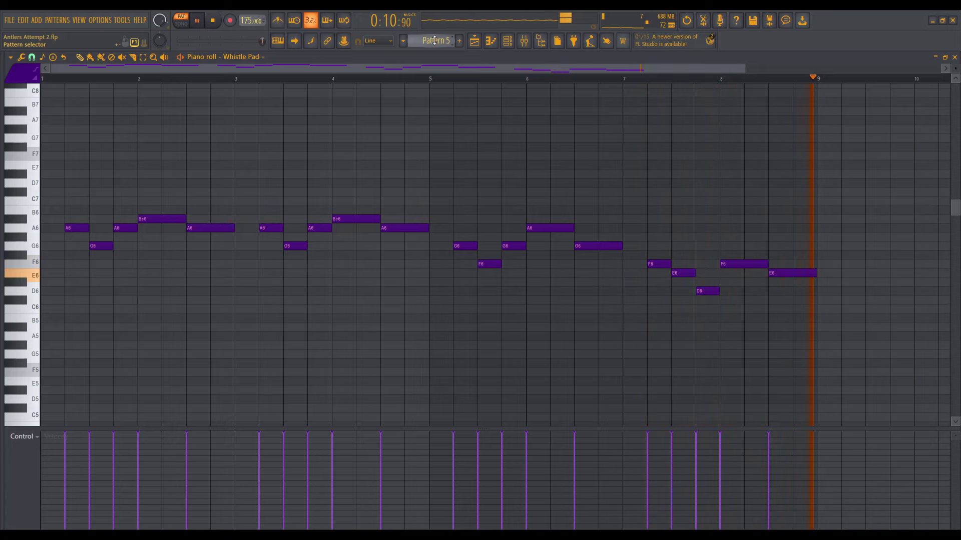
key("space")
key("KP_Add")
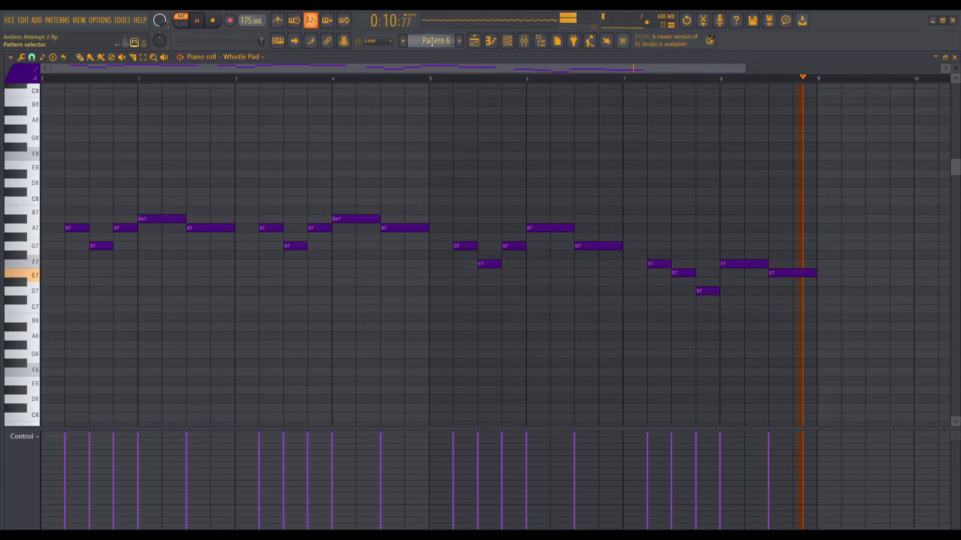
key("space")
Audition the 808 line in Pattern 7 and the Kick in Pattern 8, fitting the Kick's four bars in view
scroll(432, 42, "down", 1)
scroll(444, 145, "down", 2)
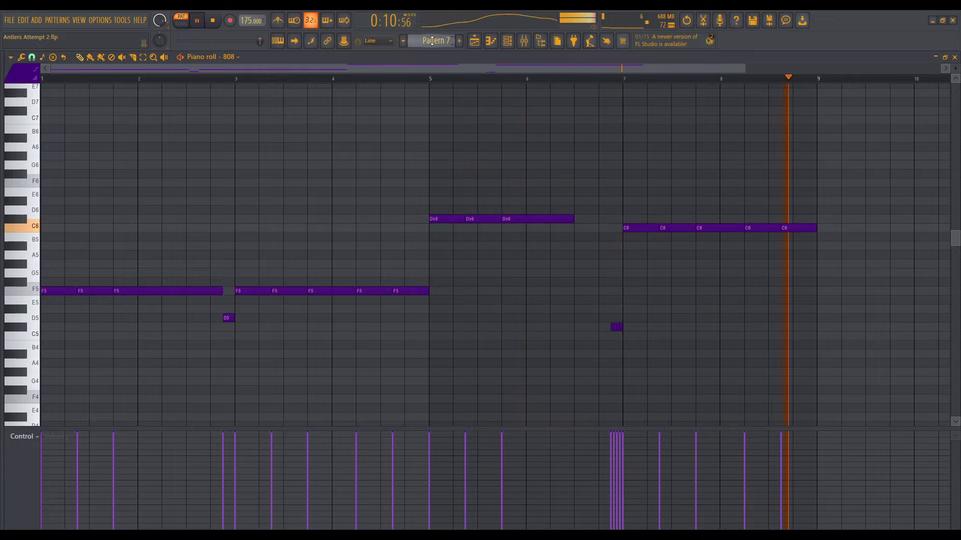
scroll(432, 41, "down", 1)
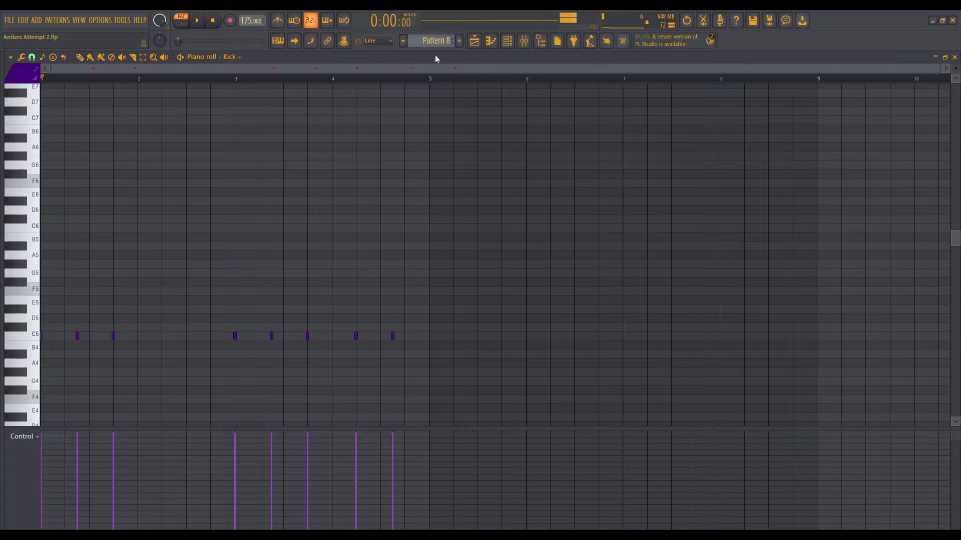
left_click_drag(943, 69, 517, 161)
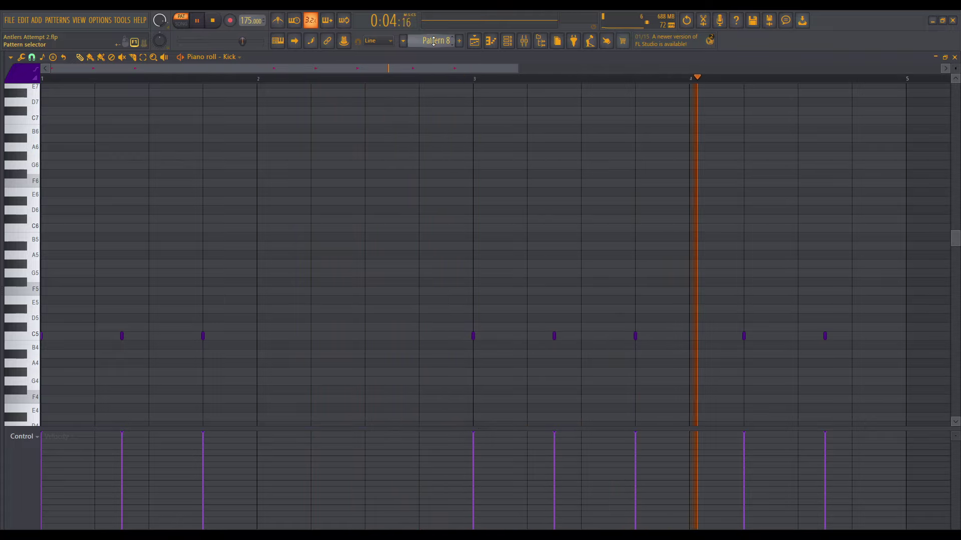
Switch to Pattern 9, listen to its HiHat rhythm and stop playback
left_click_drag(433, 41, 434, 35)
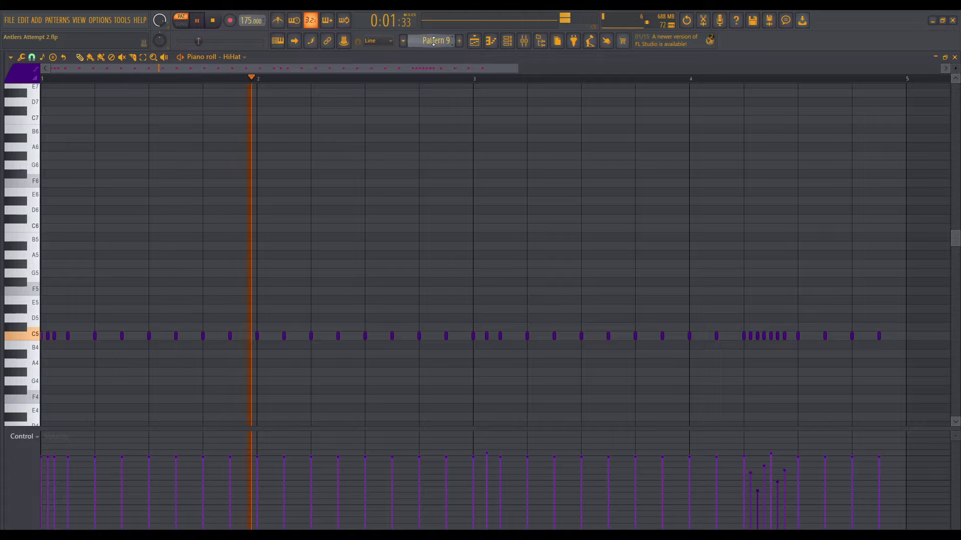
scroll(492, 185, "down", 2)
scroll(492, 185, "down", 2)
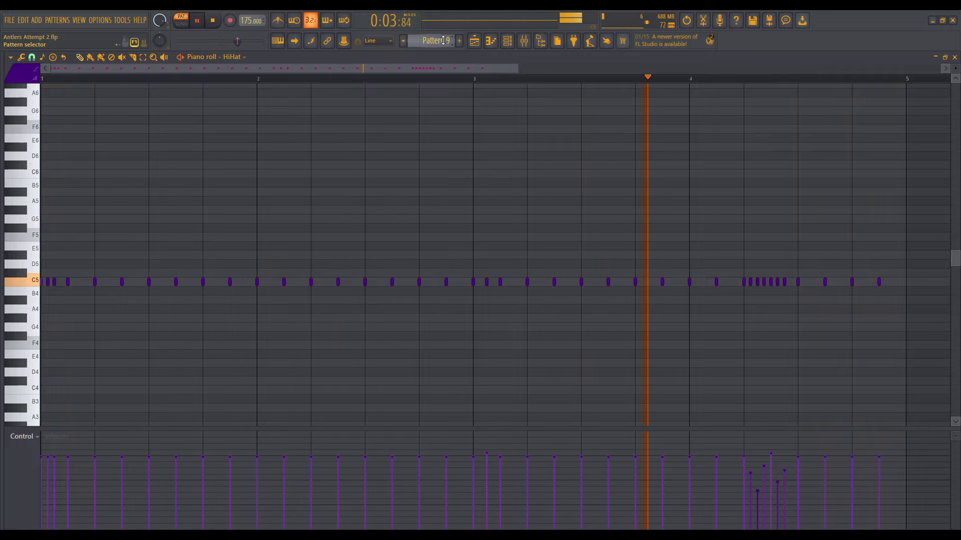
key("space")
Switch to Pattern 10, play its Clap hits and stop playback
scroll(443, 40, "down", 1)
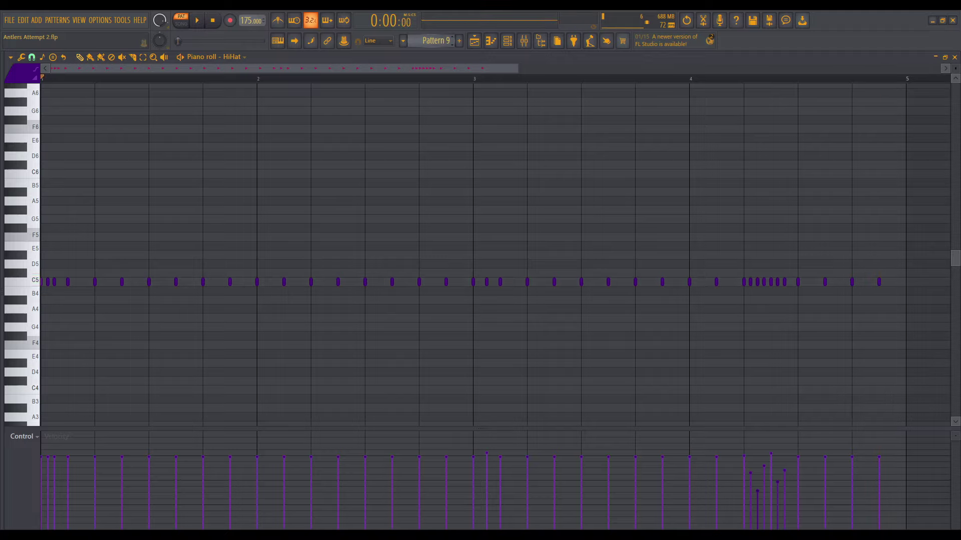
key("space")
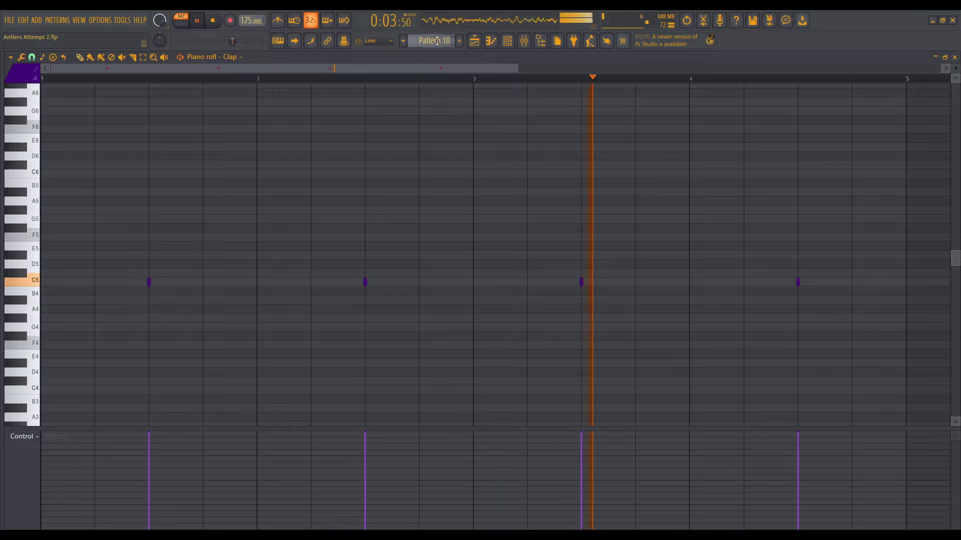
key("space")
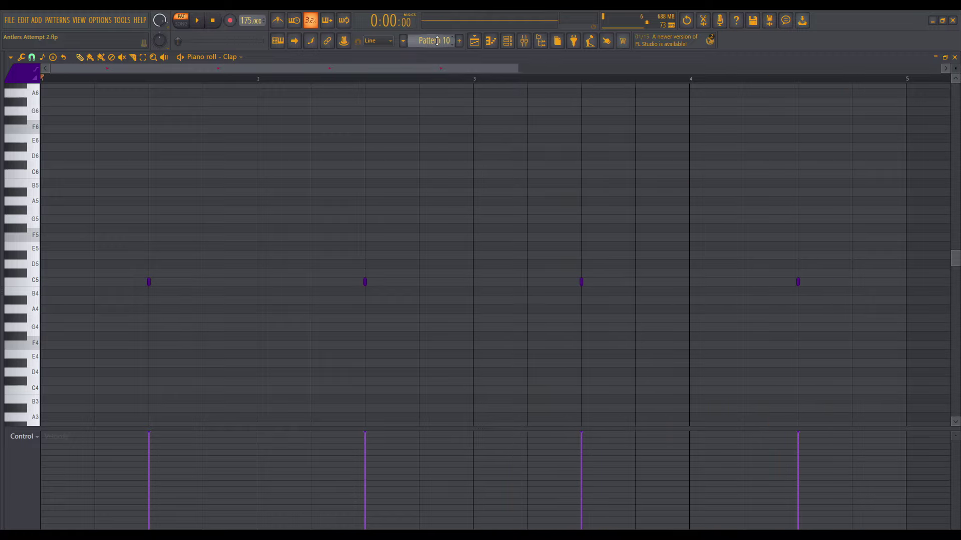
Open Pattern 11, show all eight bars of its Pad notes and play them through
scroll(437, 41, "down", 1)
scroll(375, 165, "up", 9)
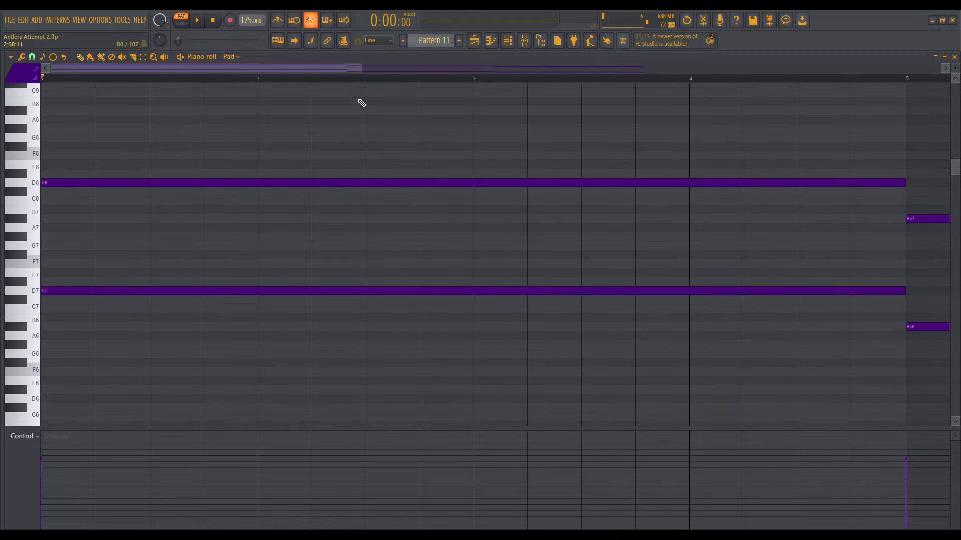
left_click_drag(361, 68, 428, 67)
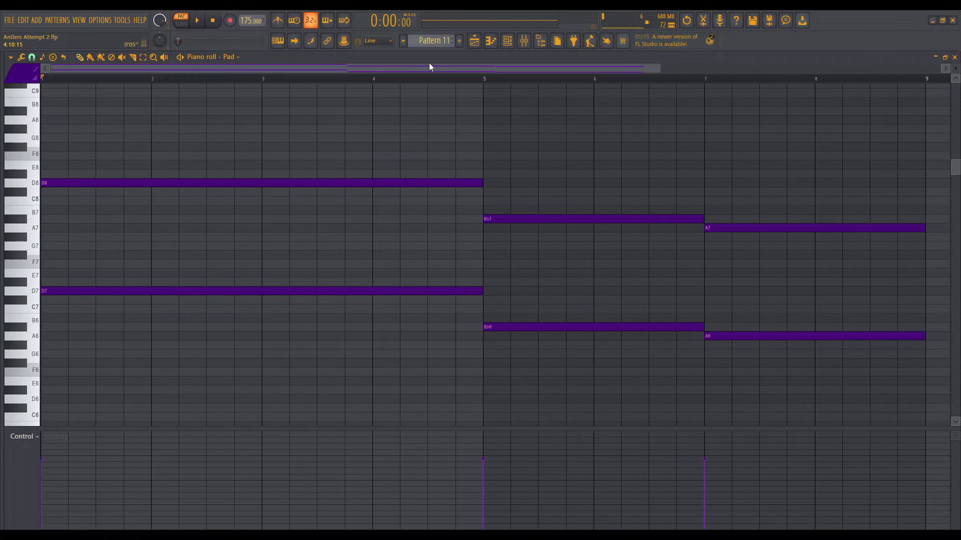
key("space")
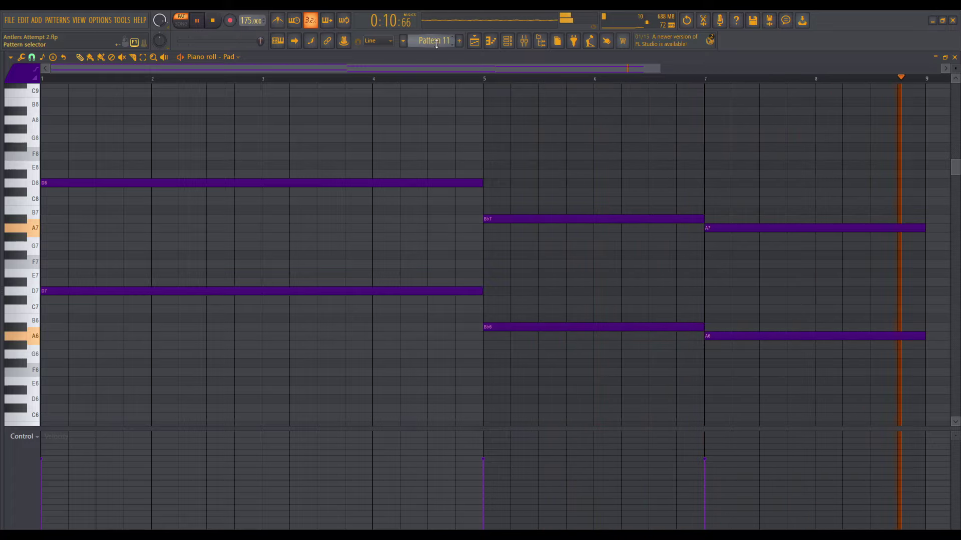
key("space")
Open Pattern 12, play back its Bass line and stop
scroll(436, 43, "down", 1)
scroll(471, 154, "down", 4)
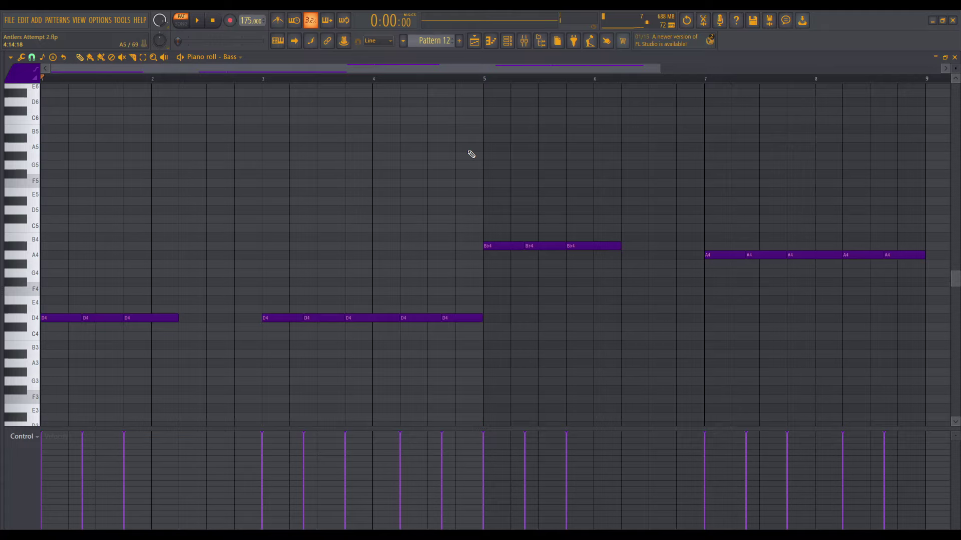
key("space")
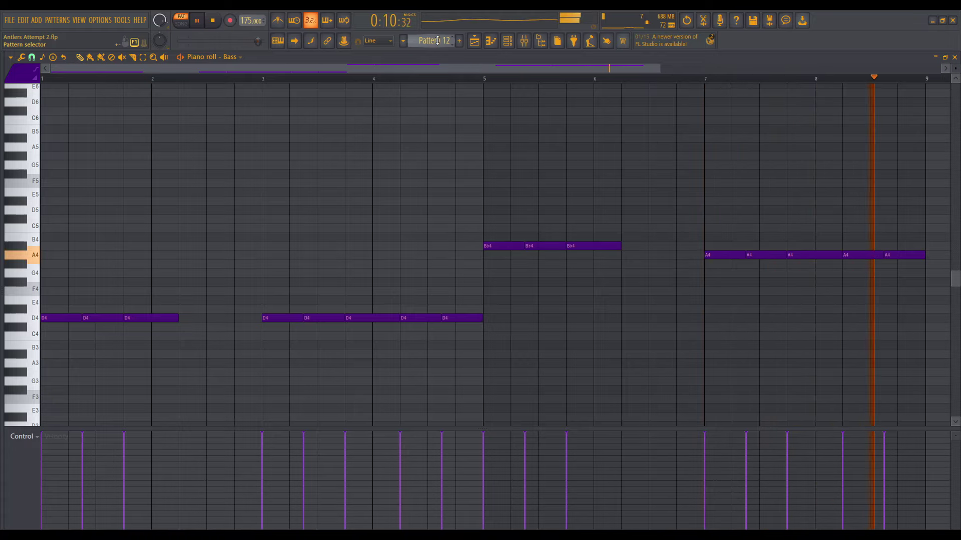
key("space")
Open Pattern 13, select its first four bars as the loop range and play the Antlers Open Hat 1 hits
scroll(438, 41, "down", 1)
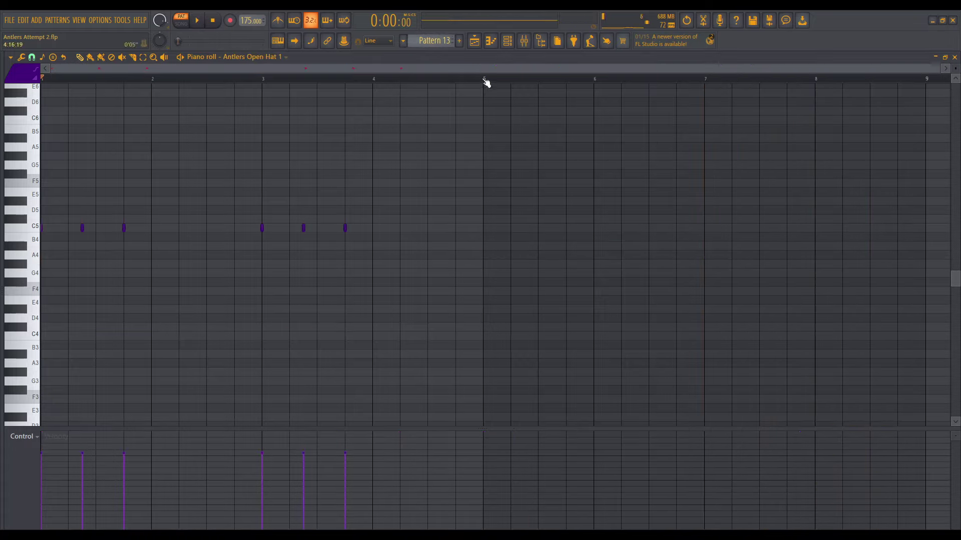
left_click_drag(485, 79, 42, 78)
key("space")
scroll(281, 169, "up", 2)
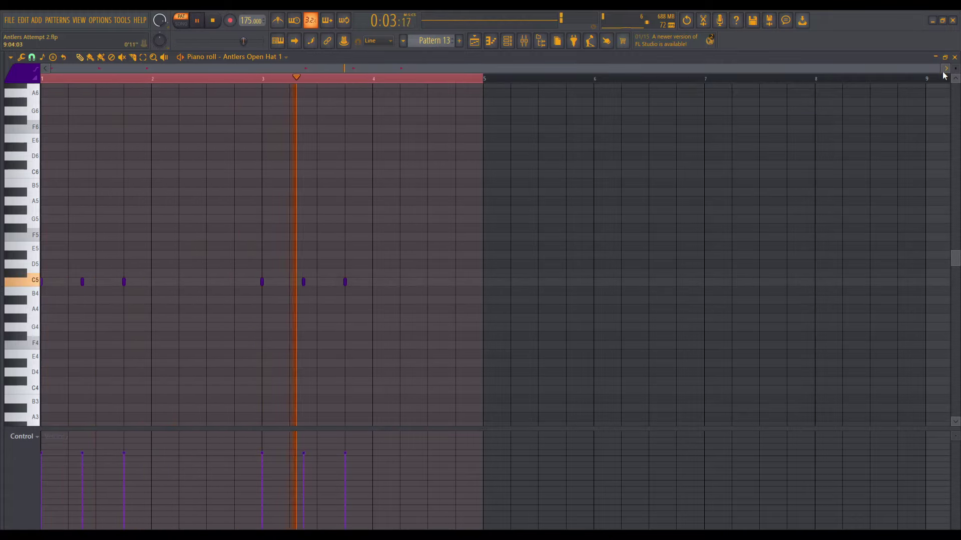
left_click_drag(941, 68, 606, 124)
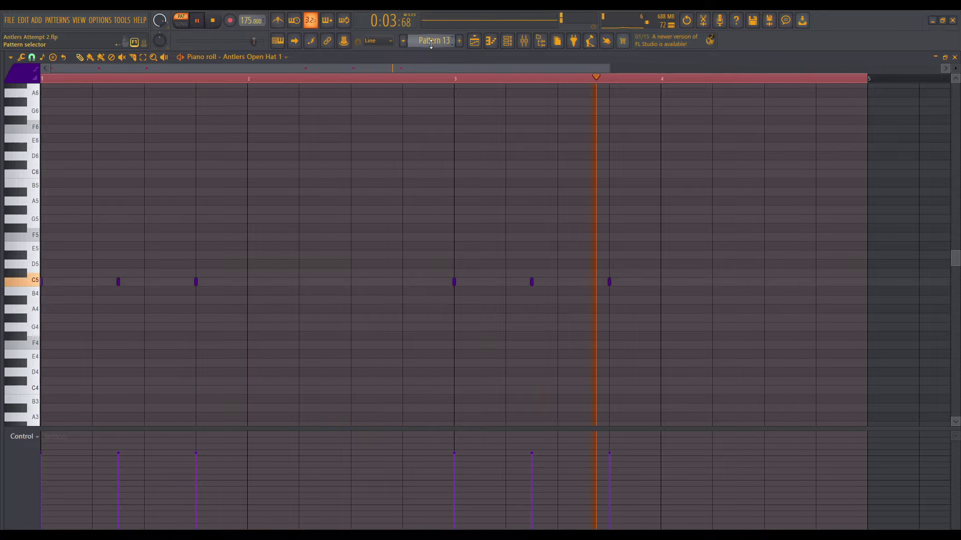
key("space")
Open Pattern 14, play its Antlers Open Hat 2 hit and stop
key("KP_Add")
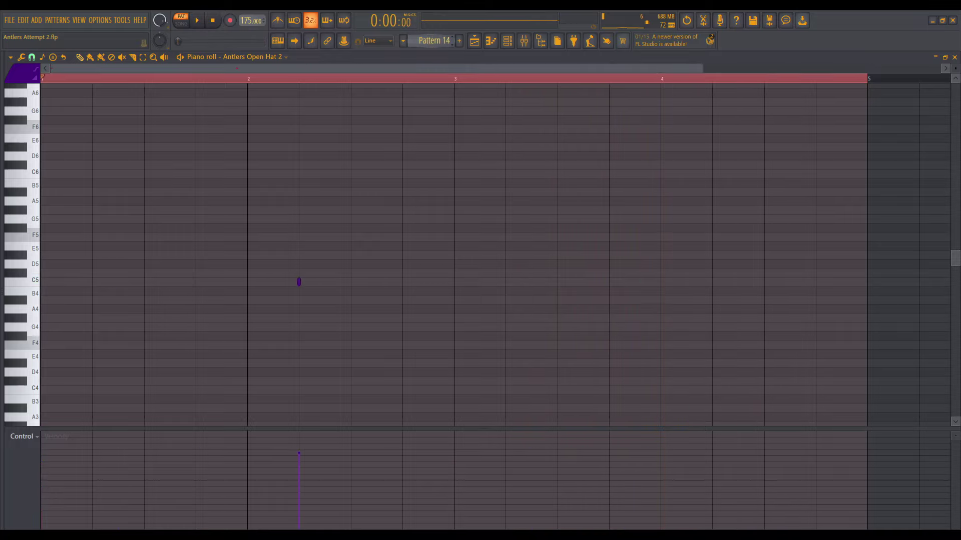
key("space")
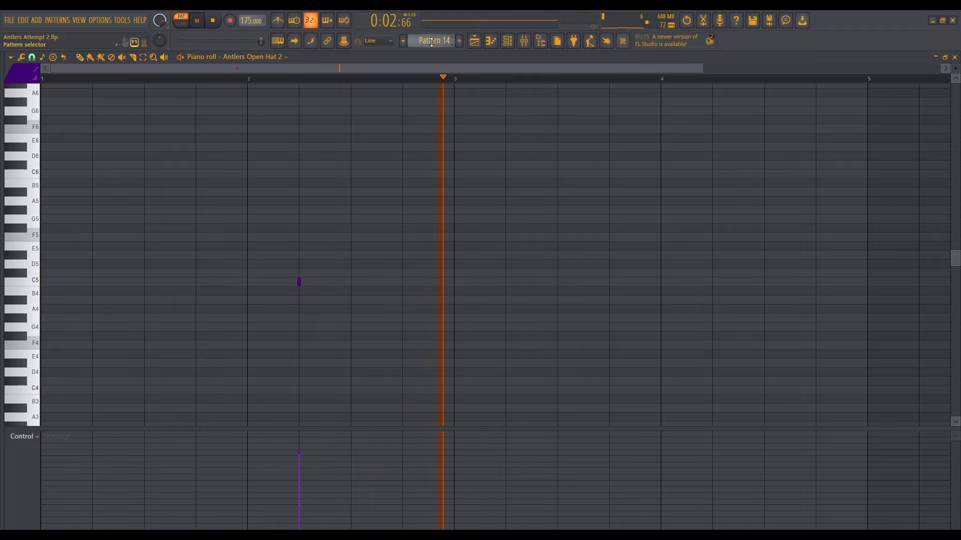
key("space")
Show the playlist arrangement, switch playback to song mode and play the song from the beginning, zoomed in on the opening bars
left_click(475, 41)
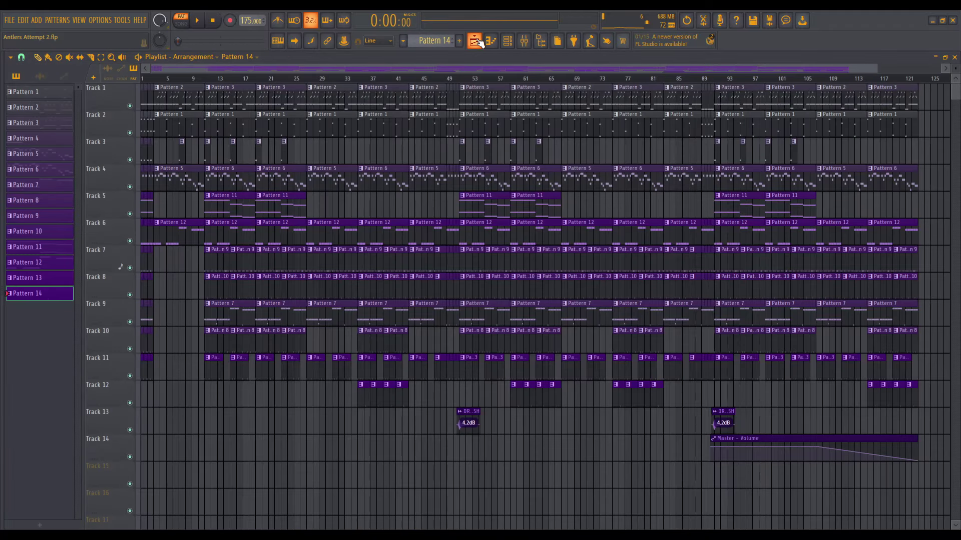
left_click(181, 23)
left_click_drag(879, 68, 236, 67)
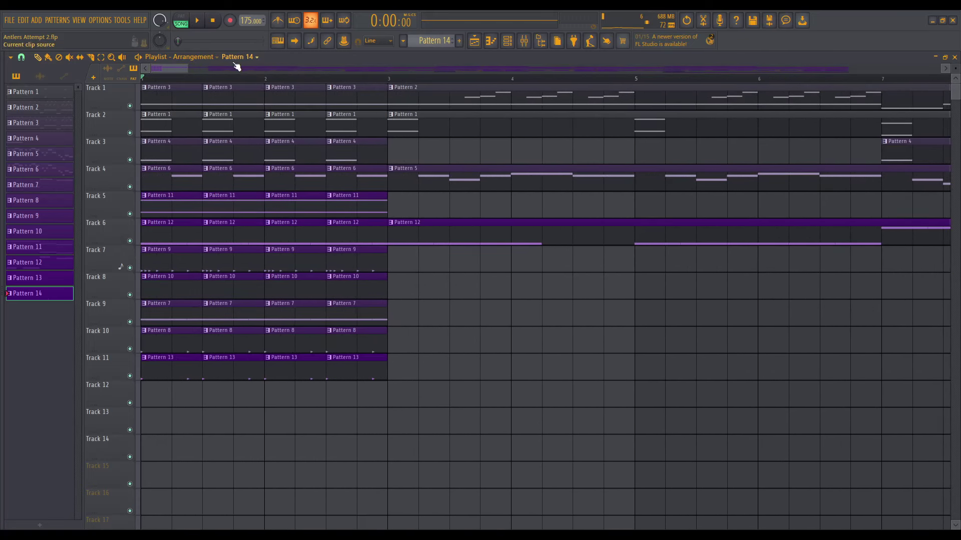
key("space")
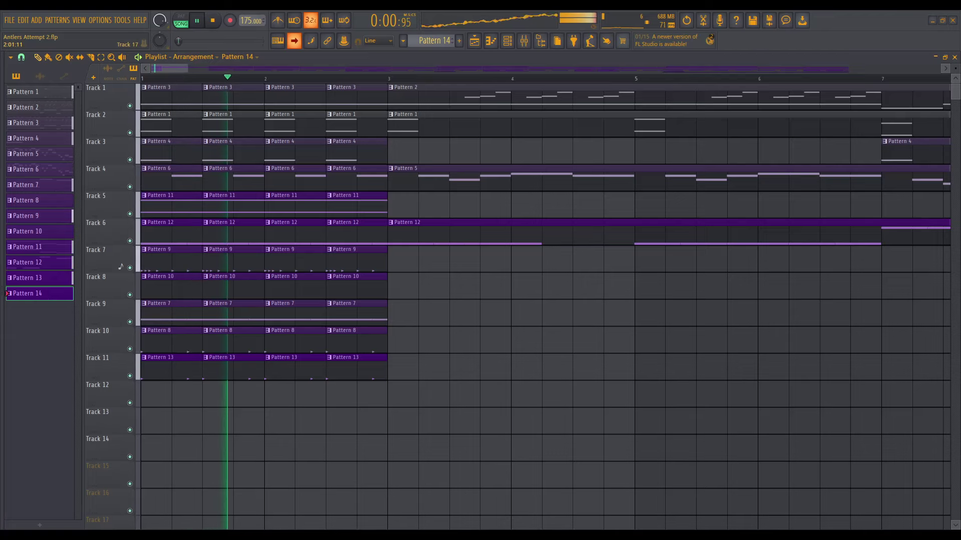